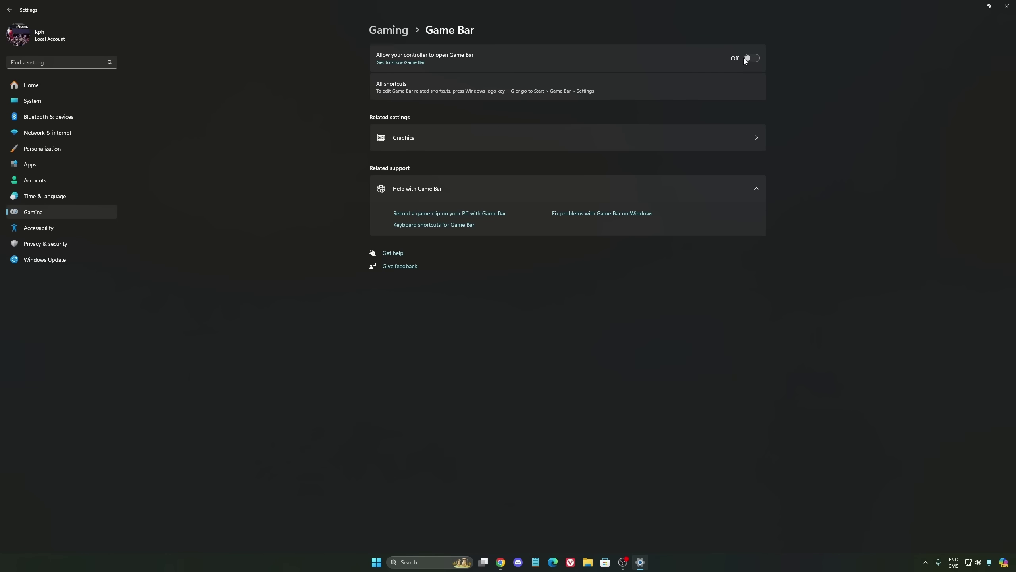
# Step: Open the default graphics settings to check GPU scheduling, windowed game optimizations and Auto HDR
pyautogui.click(475, 139)
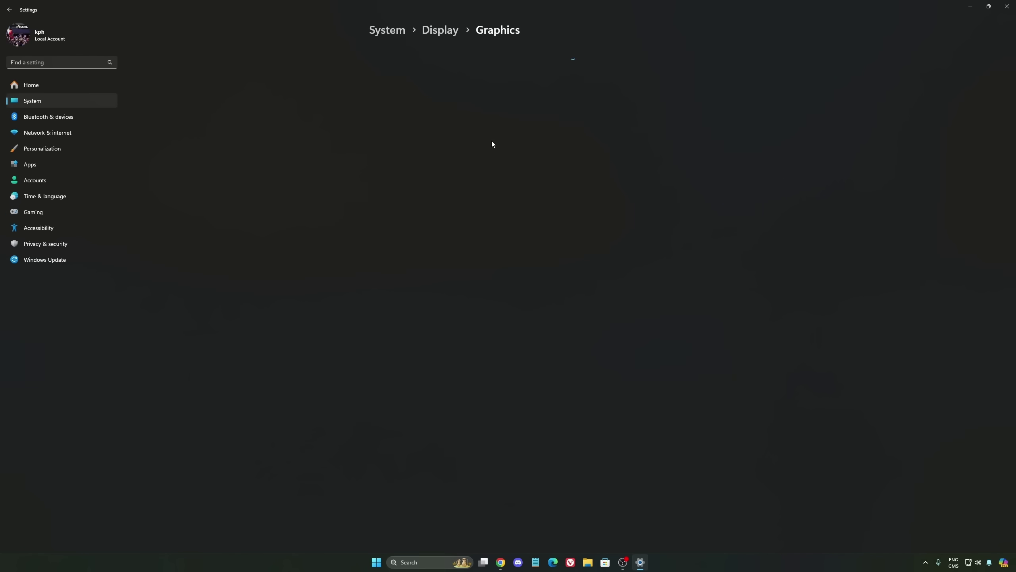
pyautogui.click(418, 72)
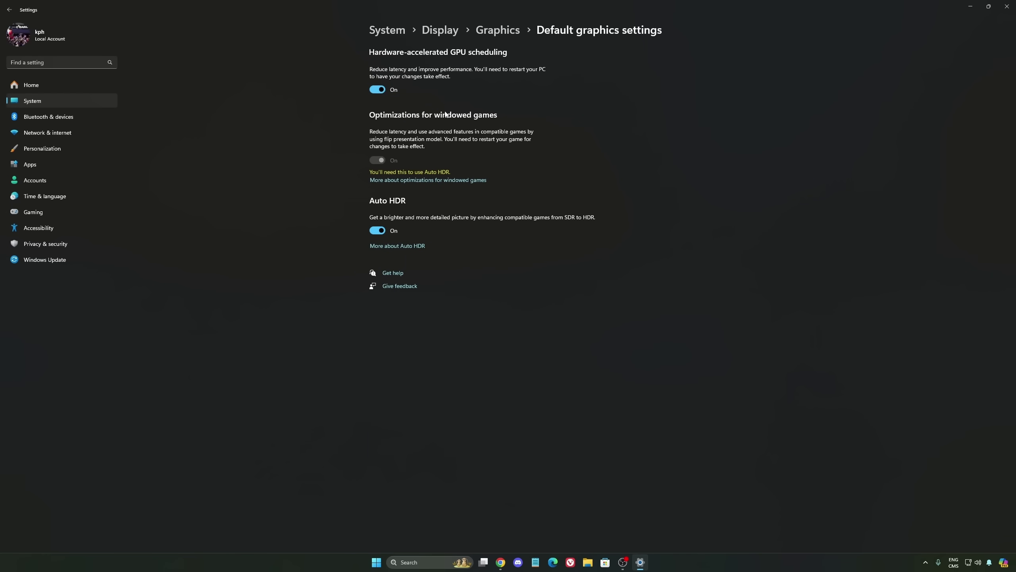
# Step: Review the Captures recording preferences and the Game Mode setting in the Gaming settings
pyautogui.click(56, 212)
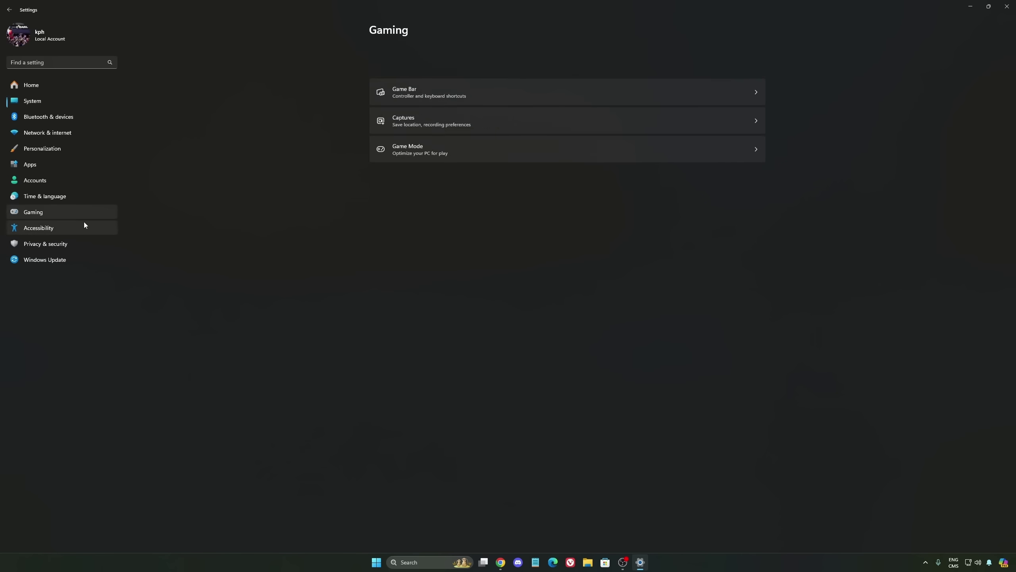
pyautogui.click(505, 96)
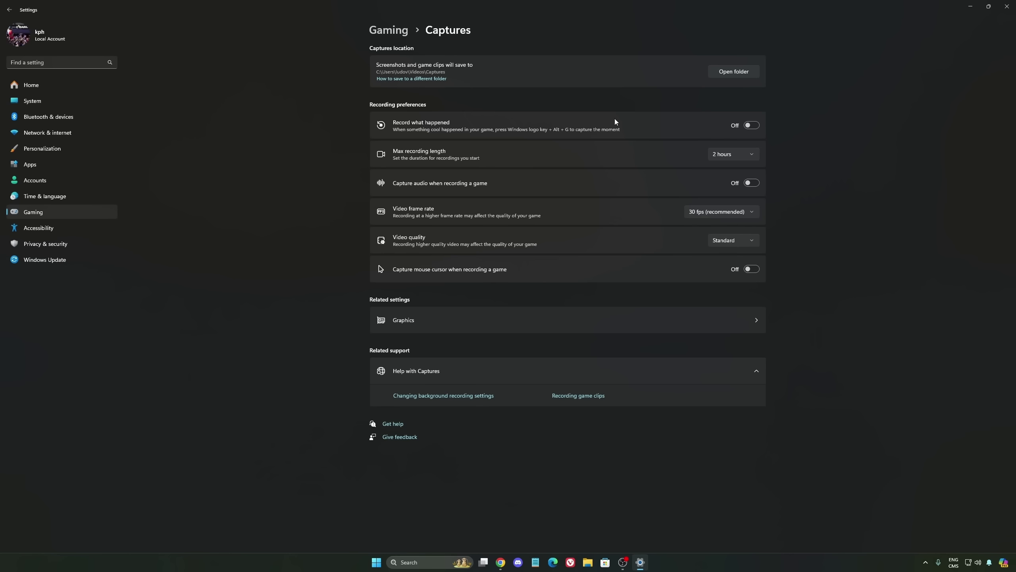
pyautogui.click(58, 214)
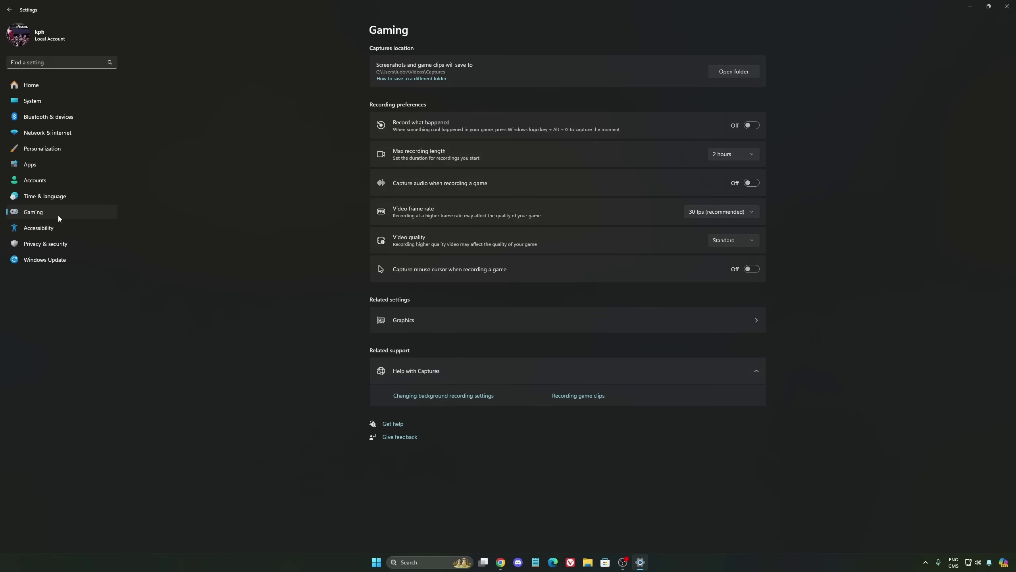
pyautogui.click(469, 118)
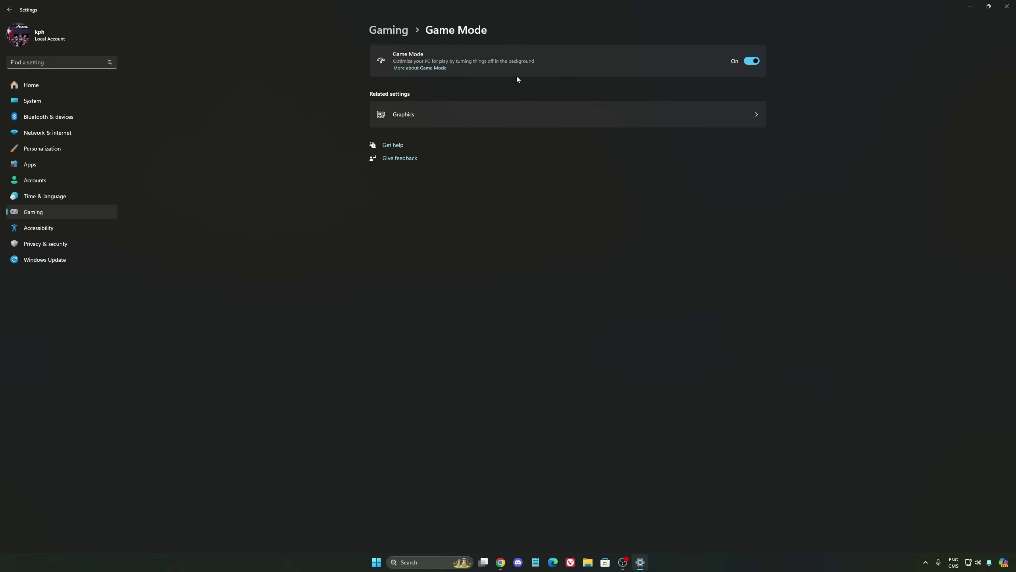
# Step: Review the available power mode options in the system's Power settings without changing the selection
pyautogui.click(45, 102)
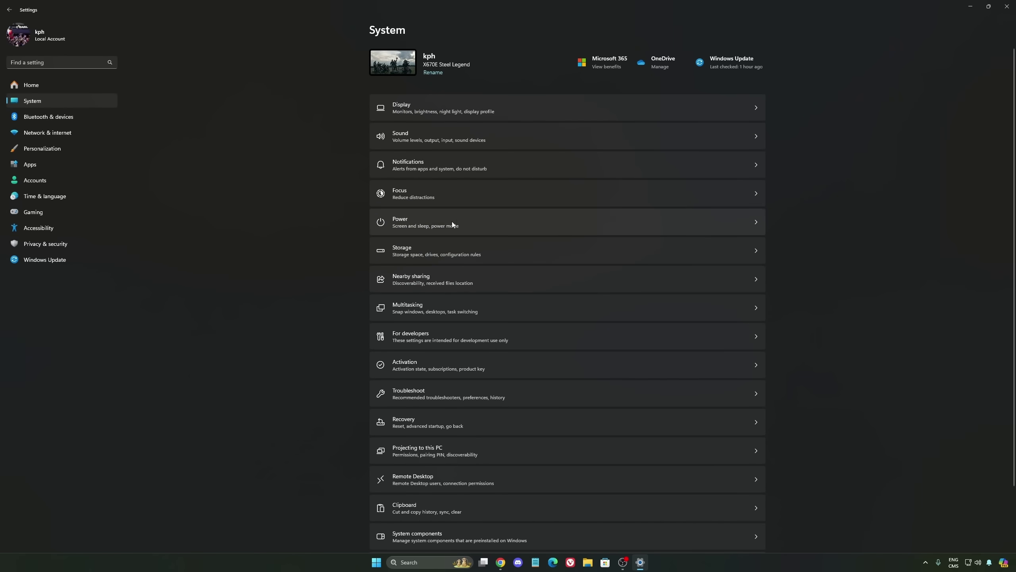
pyautogui.click(501, 216)
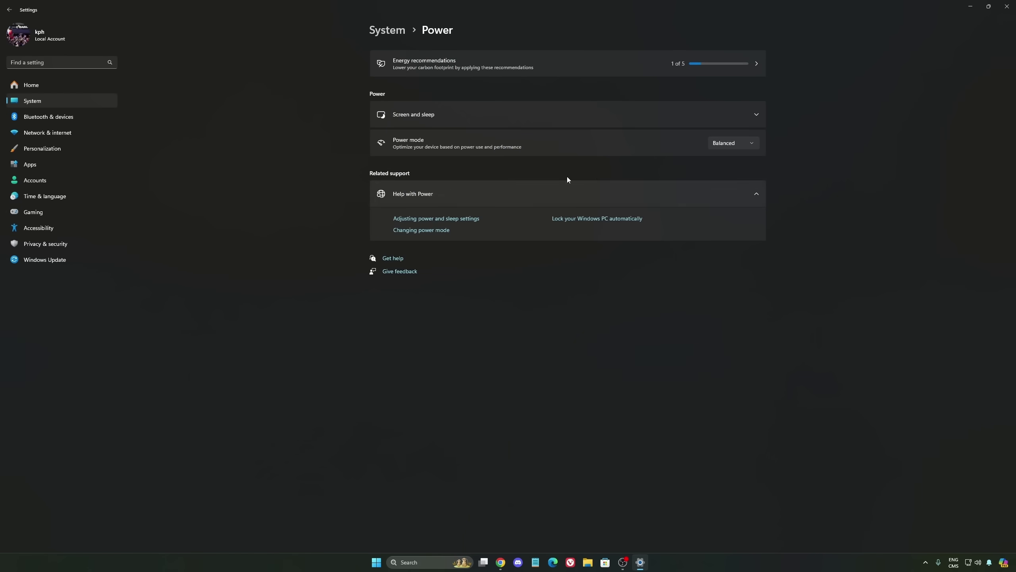
pyautogui.click(746, 144)
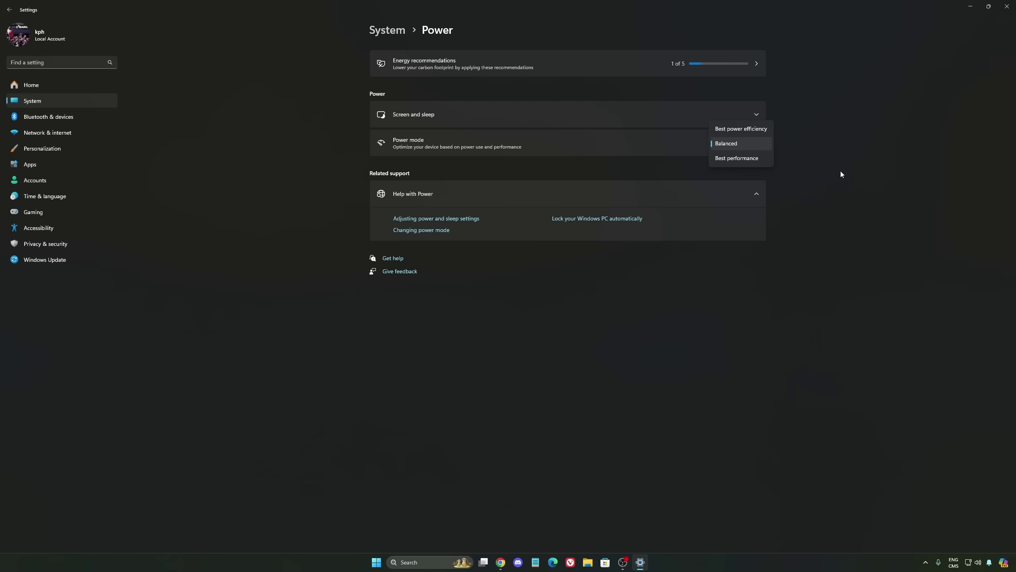
pyautogui.click(703, 141)
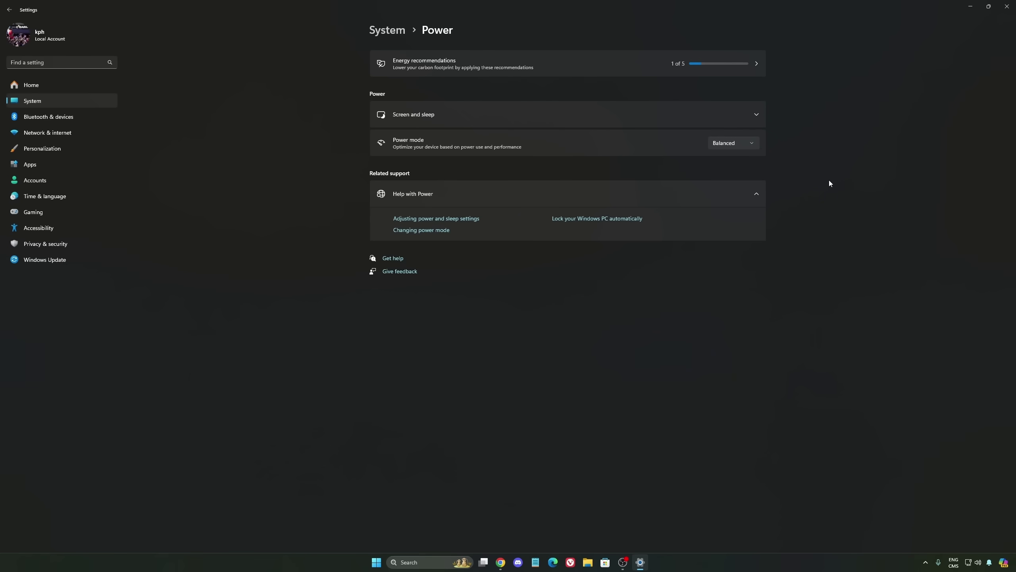
# Step: Check the Windows Update page, including the option for getting the latest updates early, and close Settings
pyautogui.click(55, 87)
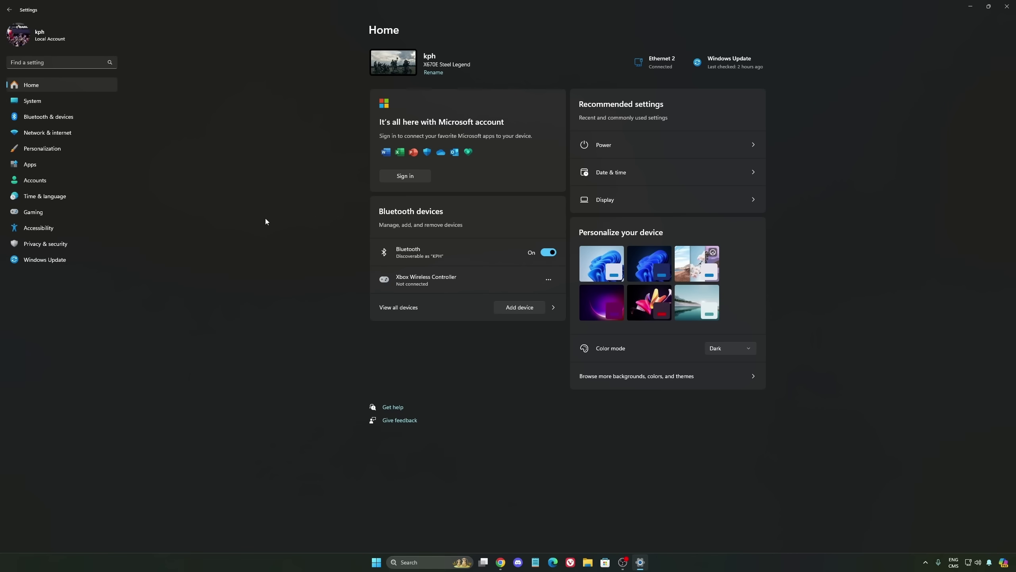
pyautogui.click(50, 261)
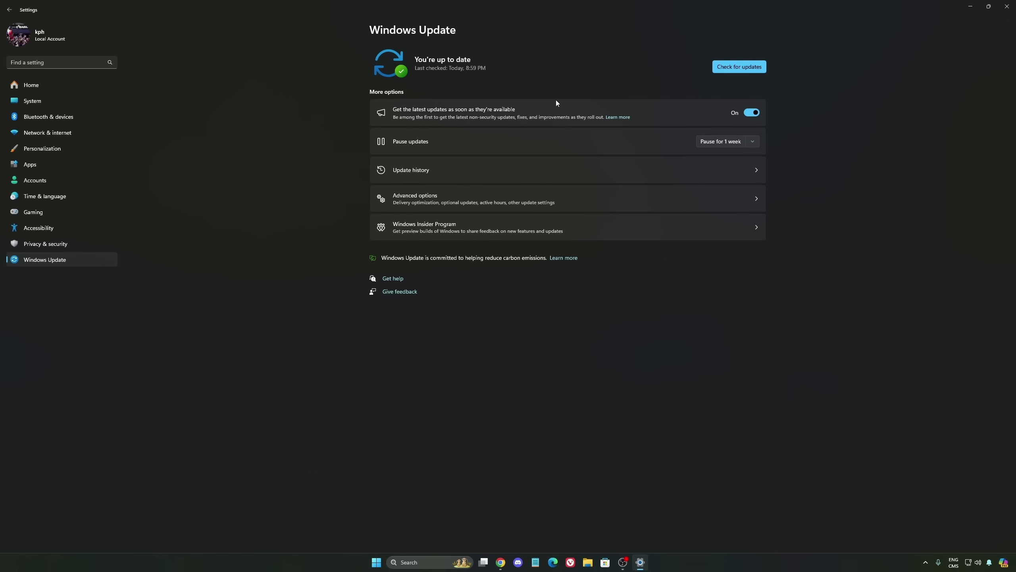
pyautogui.click(1007, 6)
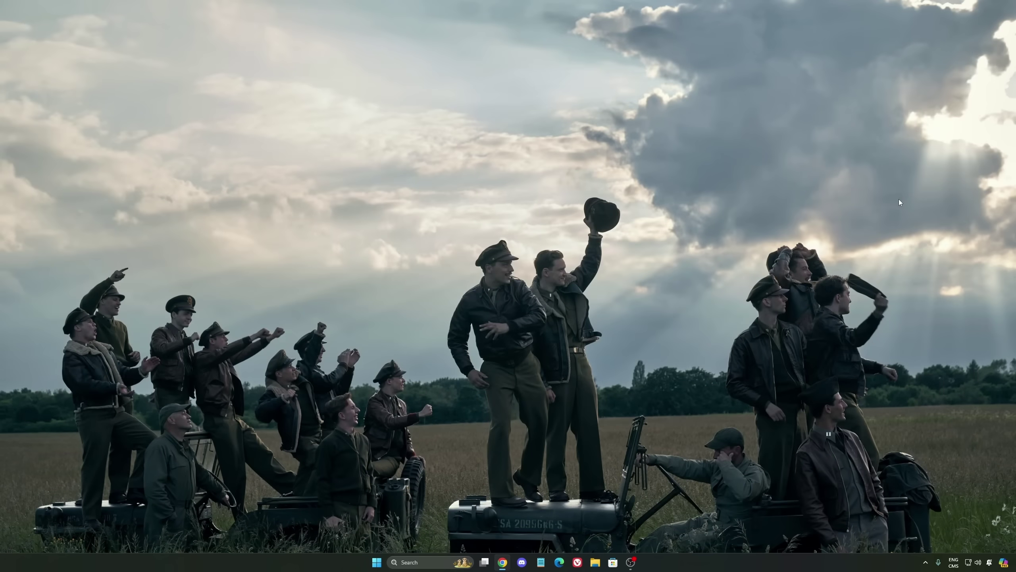
# Step: Launch the NVIDIA app, turn off the NVIDIA overlay in its feature settings and minimize the app
pyautogui.click(925, 562)
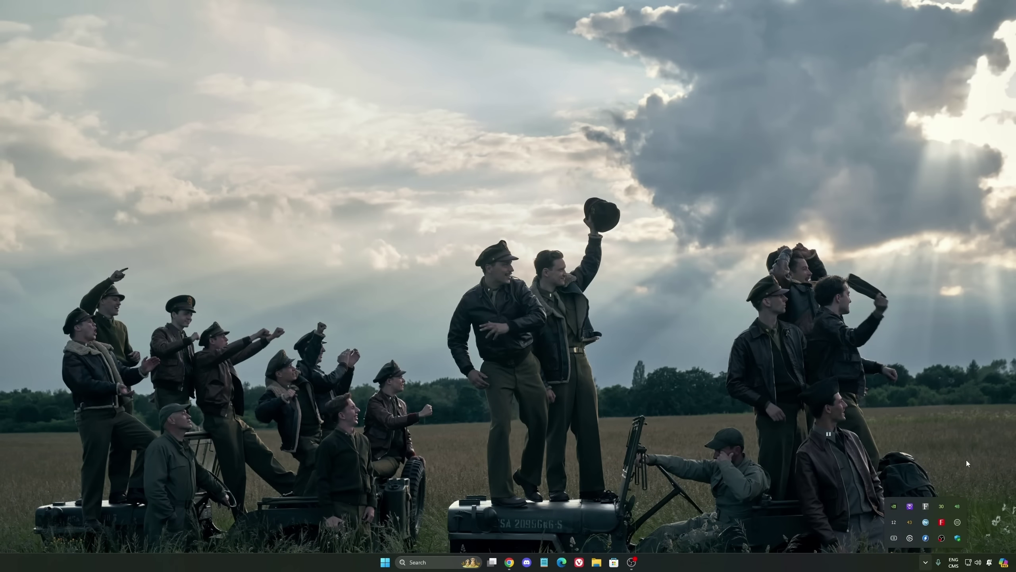
pyautogui.rightClick(894, 507)
pyautogui.click(931, 511)
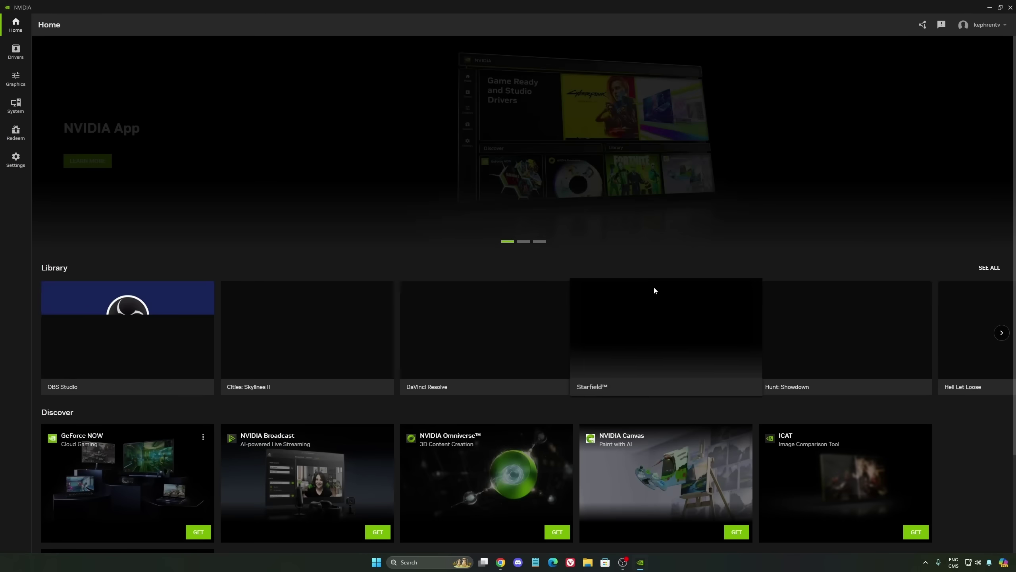
pyautogui.click(16, 79)
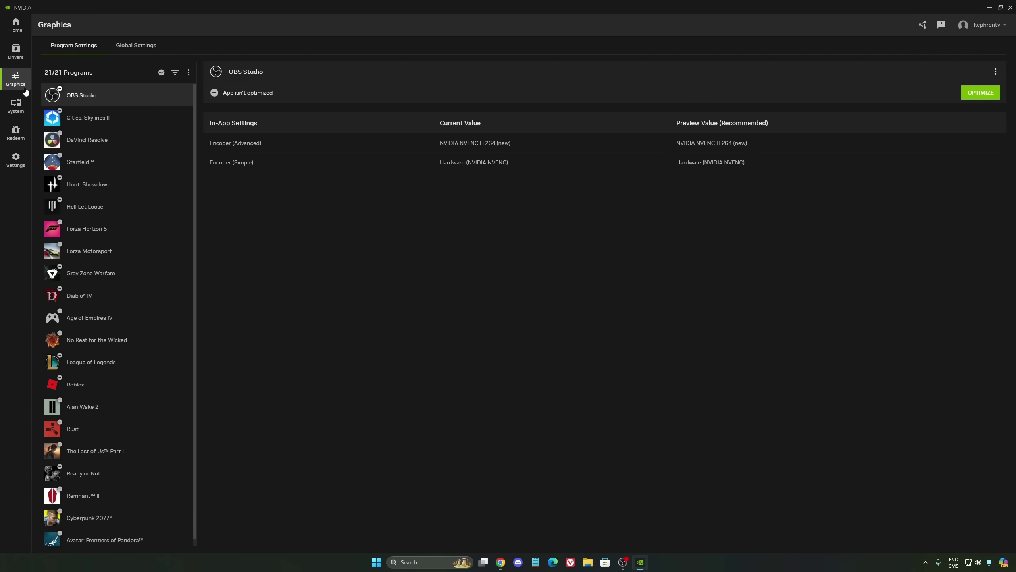
pyautogui.click(15, 159)
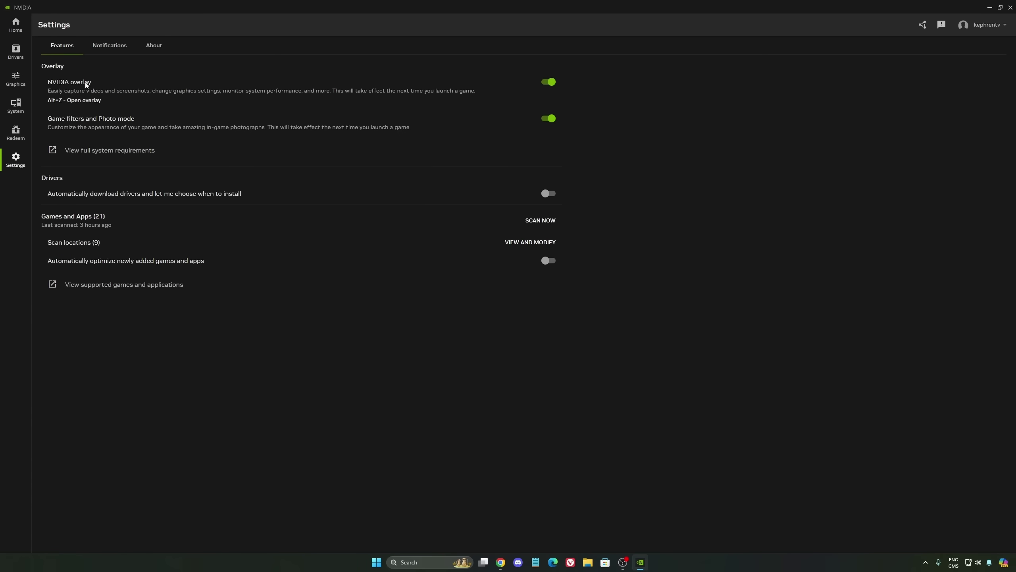
pyautogui.click(545, 82)
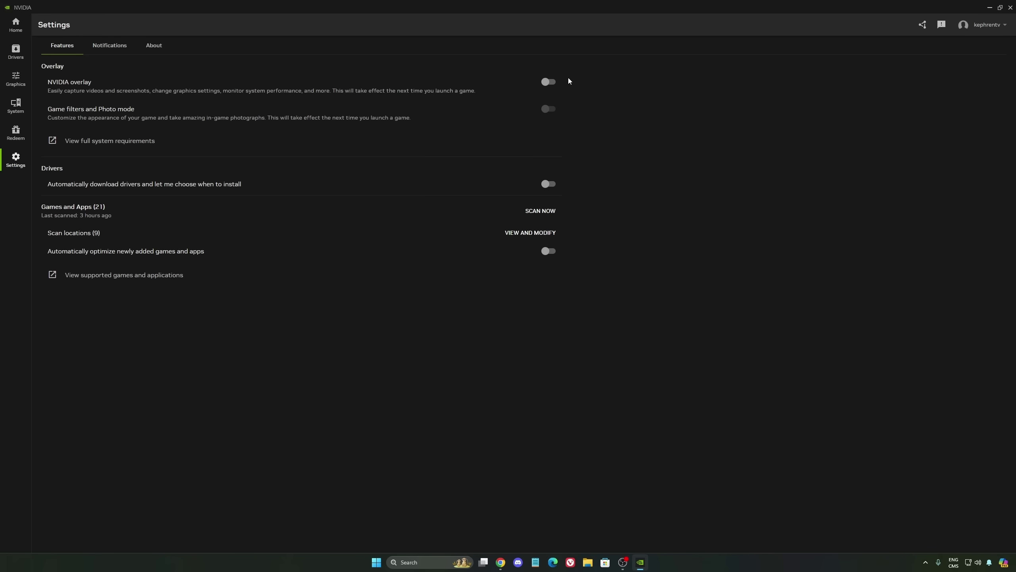
pyautogui.click(990, 7)
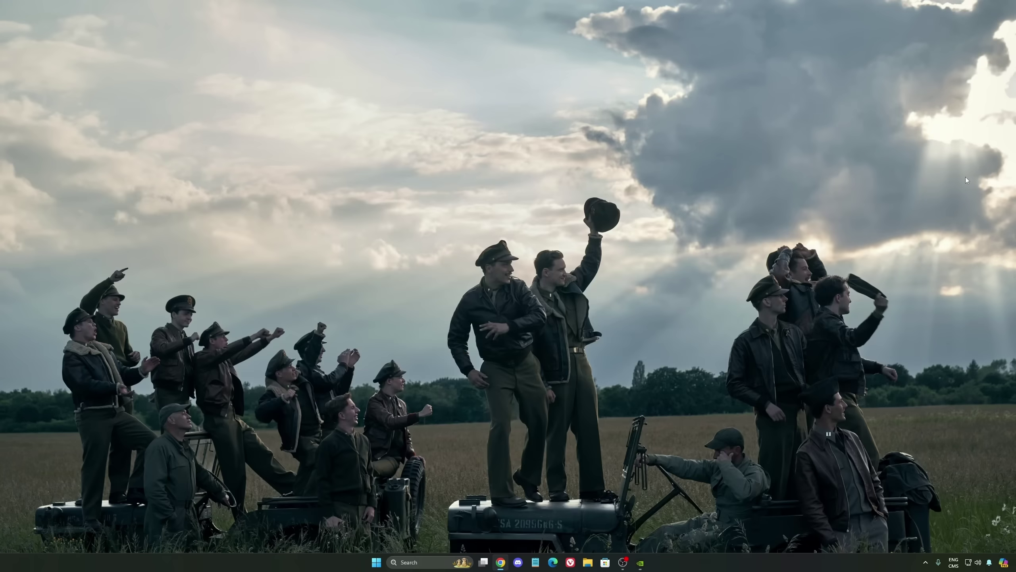
# Step: Open NVIDIA Control Panel and examine the global 3D settings, including Low Latency Mode
pyautogui.click(926, 563)
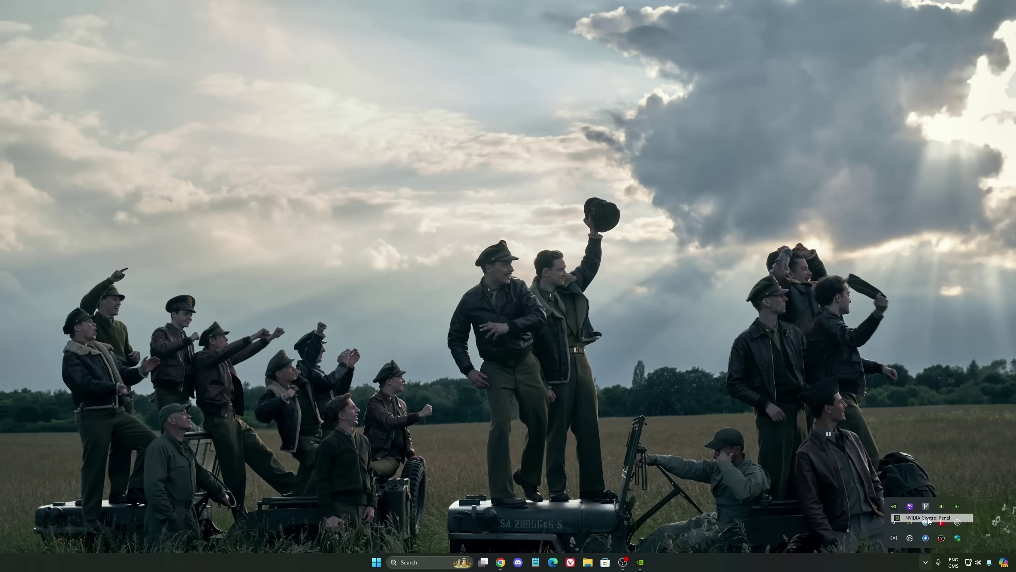
pyautogui.click(811, 335)
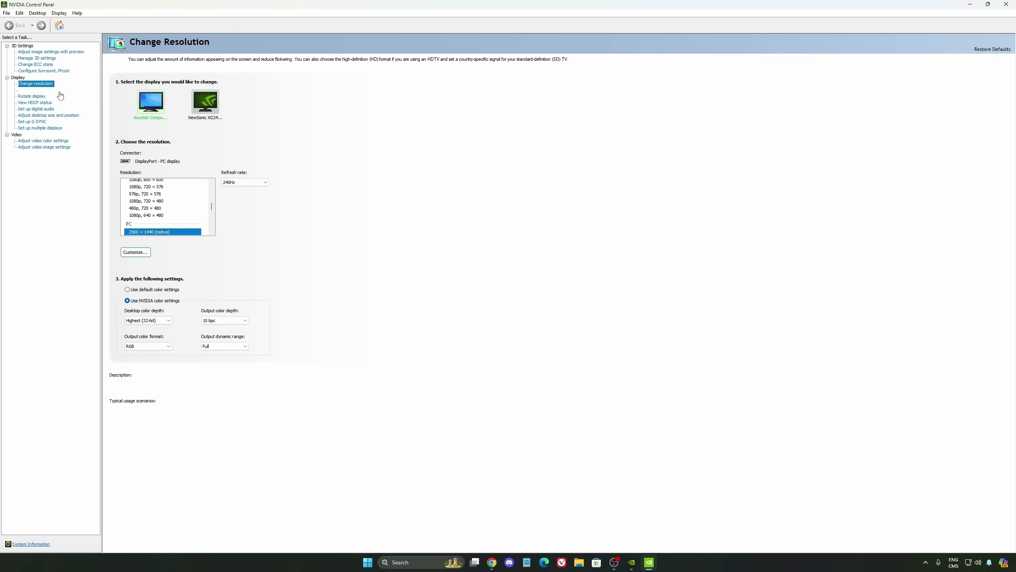
pyautogui.click(42, 58)
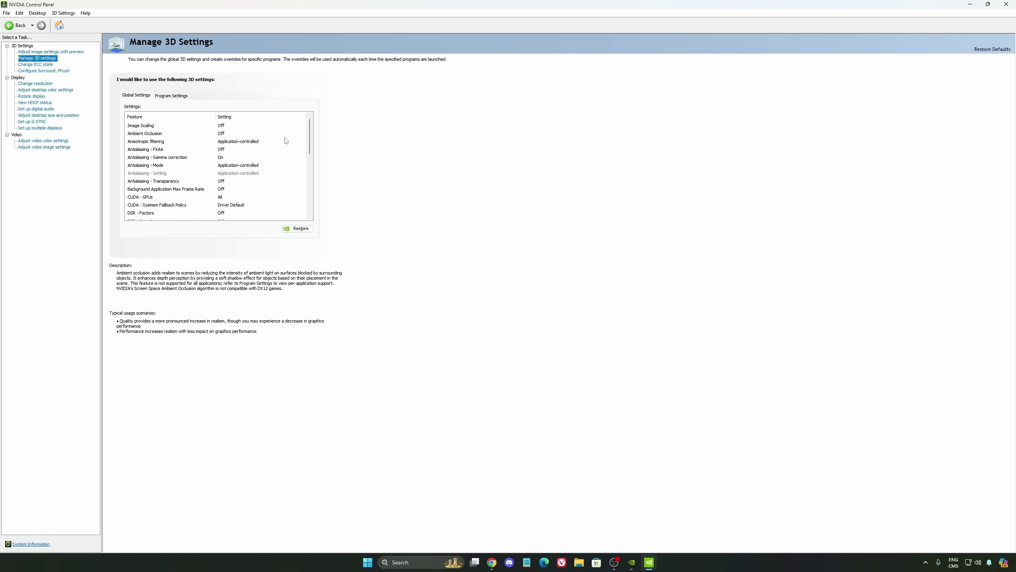
pyautogui.moveTo(311, 135); pyautogui.dragTo(311, 152)
pyautogui.moveTo(141, 182)
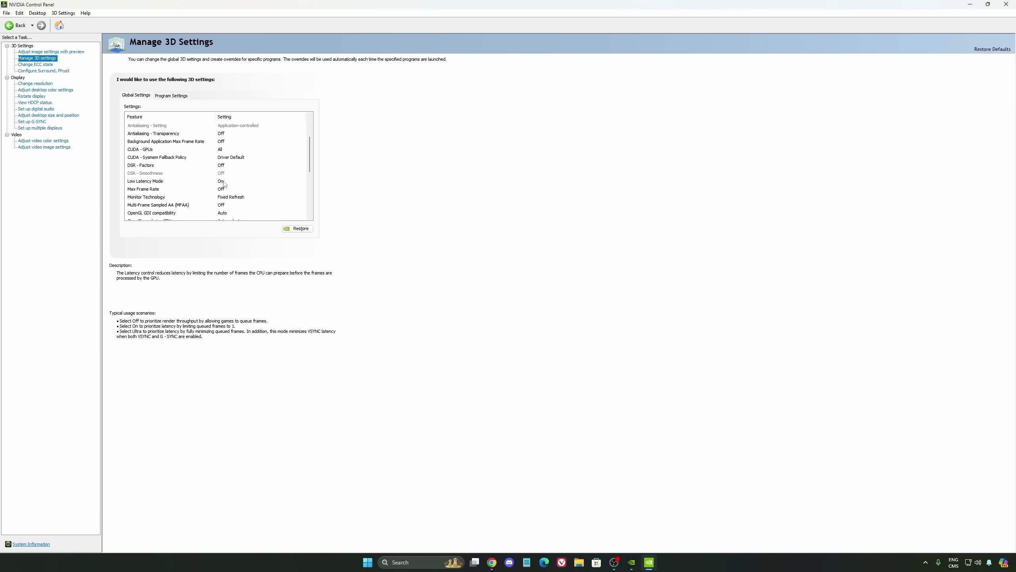
pyautogui.scroll(-3, 264, 143)
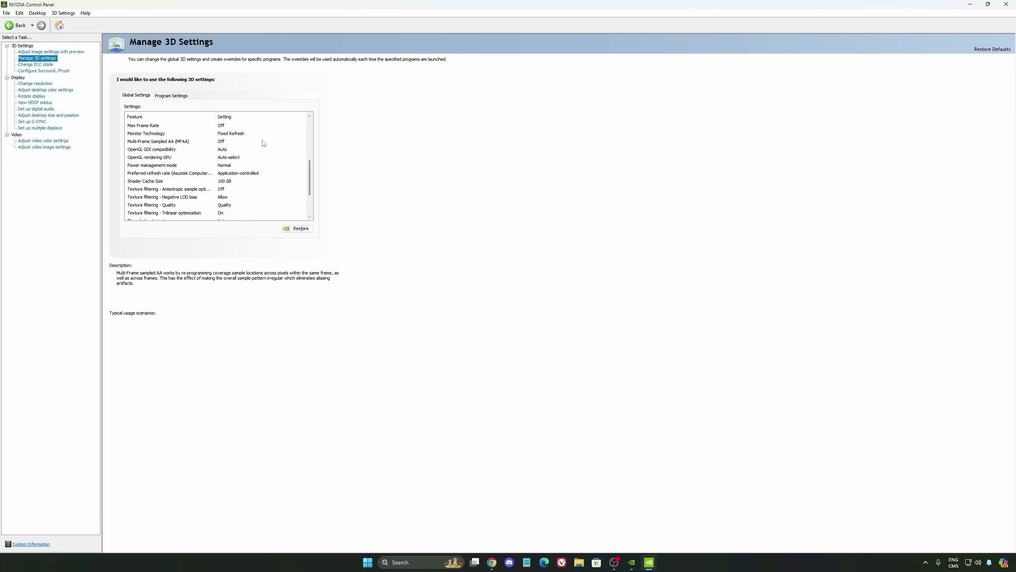
# Step: Review the available choices for Power management mode and Shader Cache Size in the global 3D settings
pyautogui.moveTo(156, 167)
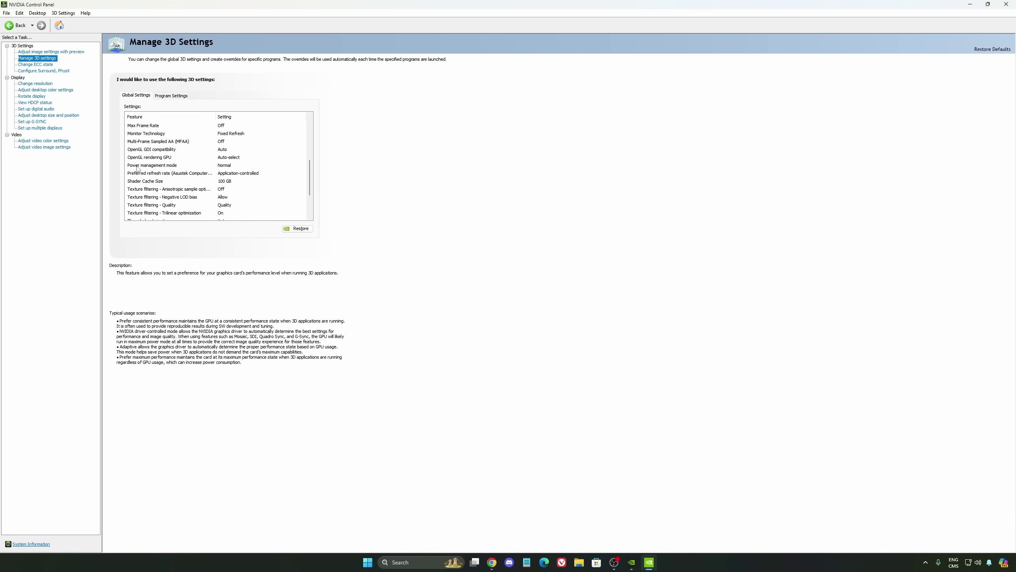
pyautogui.click(228, 166)
pyautogui.click(238, 165)
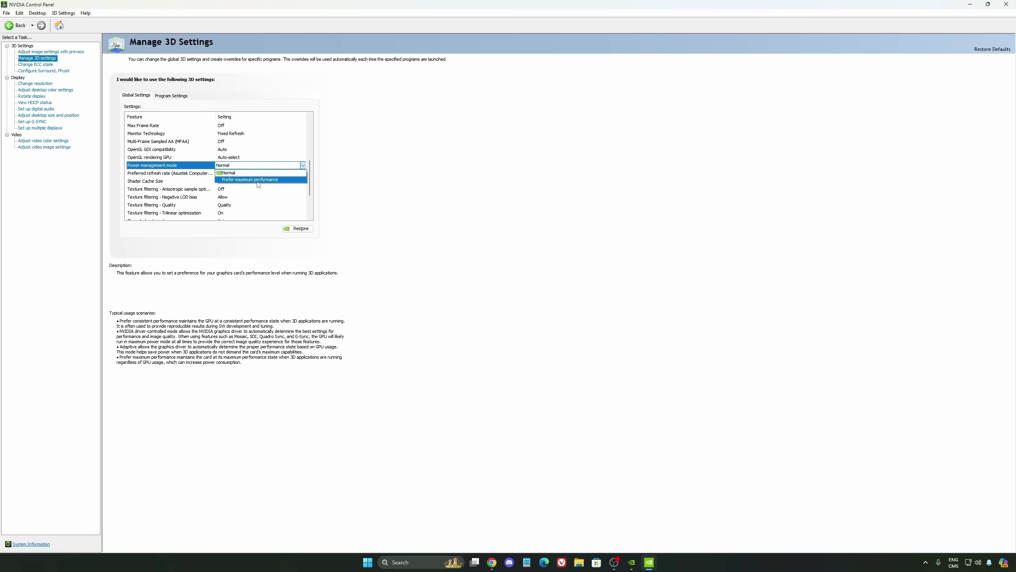
pyautogui.click(388, 184)
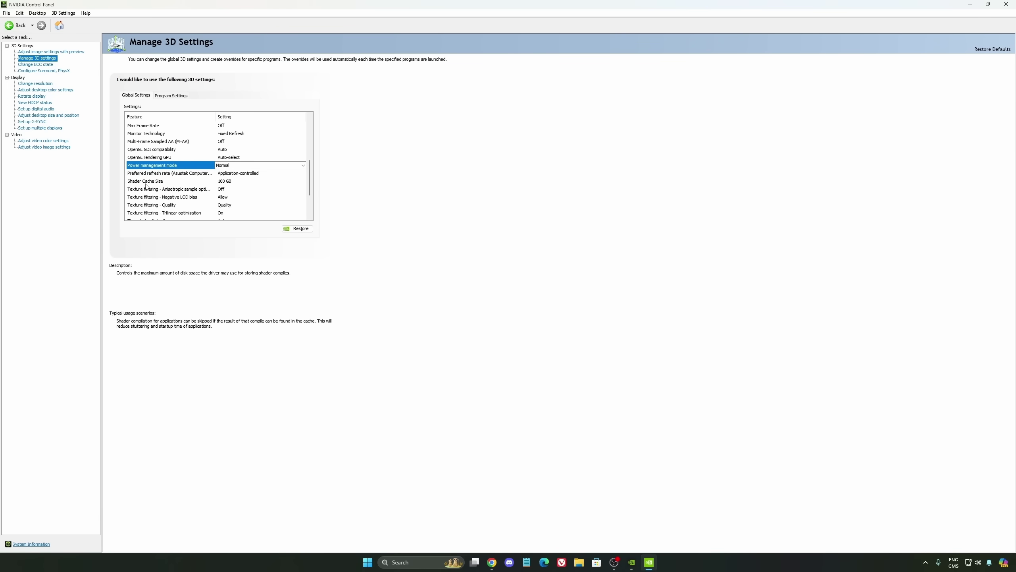
pyautogui.click(236, 182)
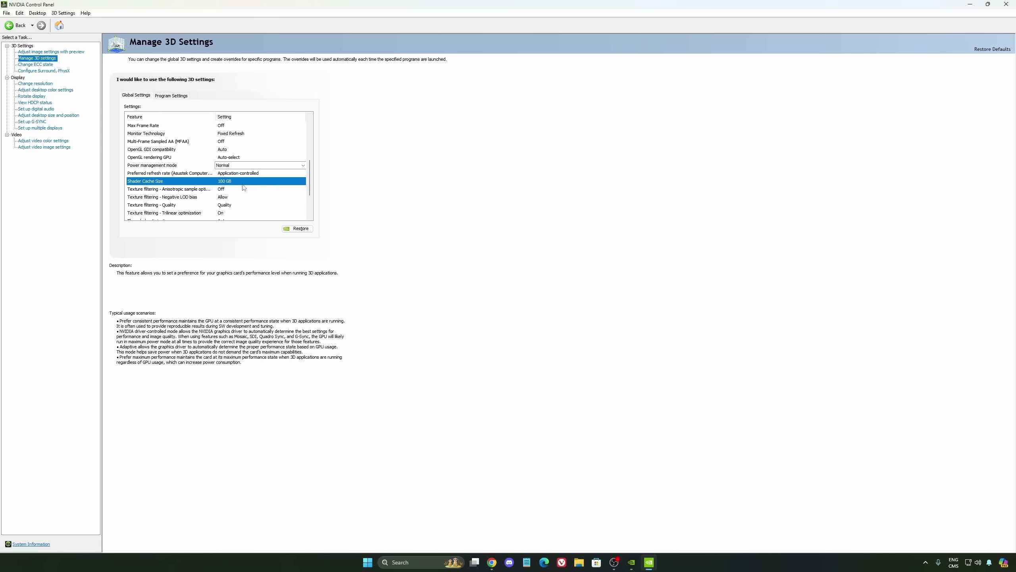
pyautogui.click(234, 182)
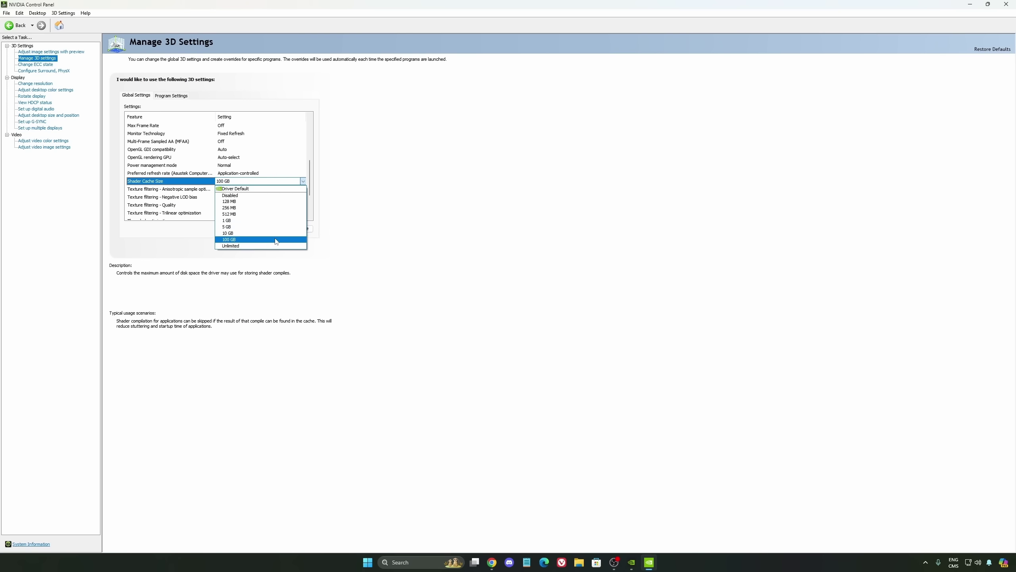
pyautogui.click(447, 240)
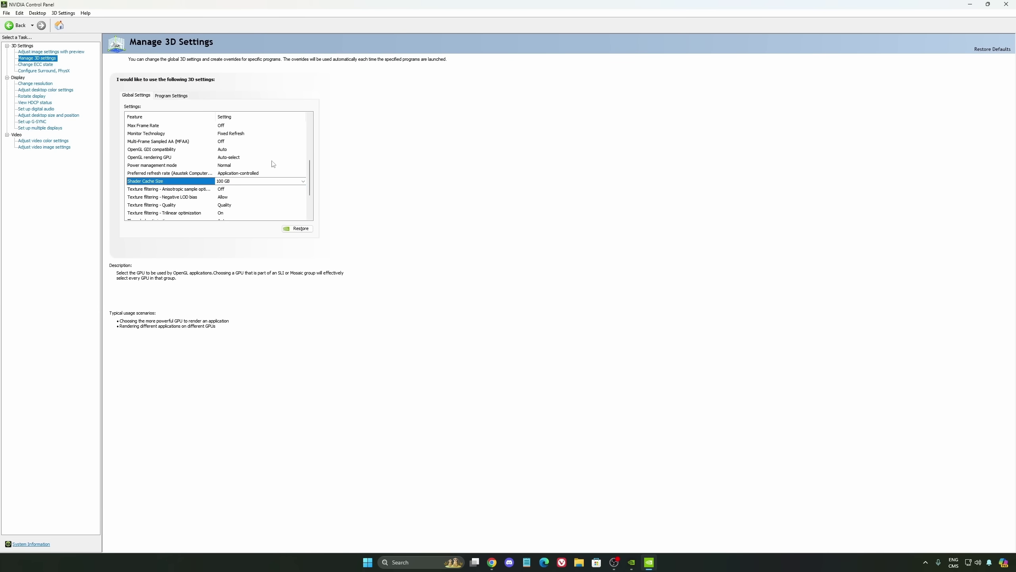
# Step: Review the refresh rate choices for the primary display and open the G-SYNC setup page
pyautogui.click(36, 84)
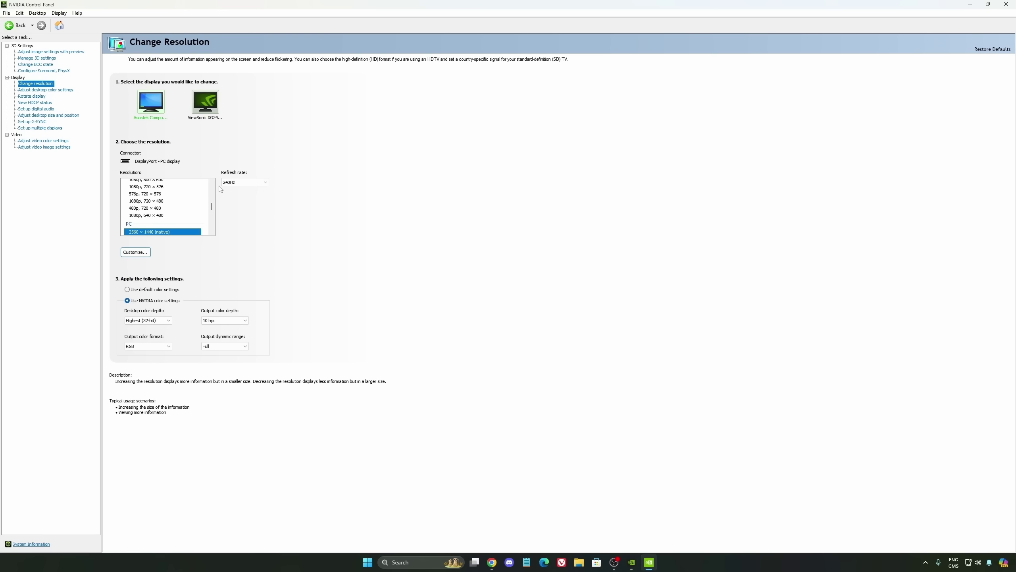
pyautogui.click(245, 183)
pyautogui.click(331, 189)
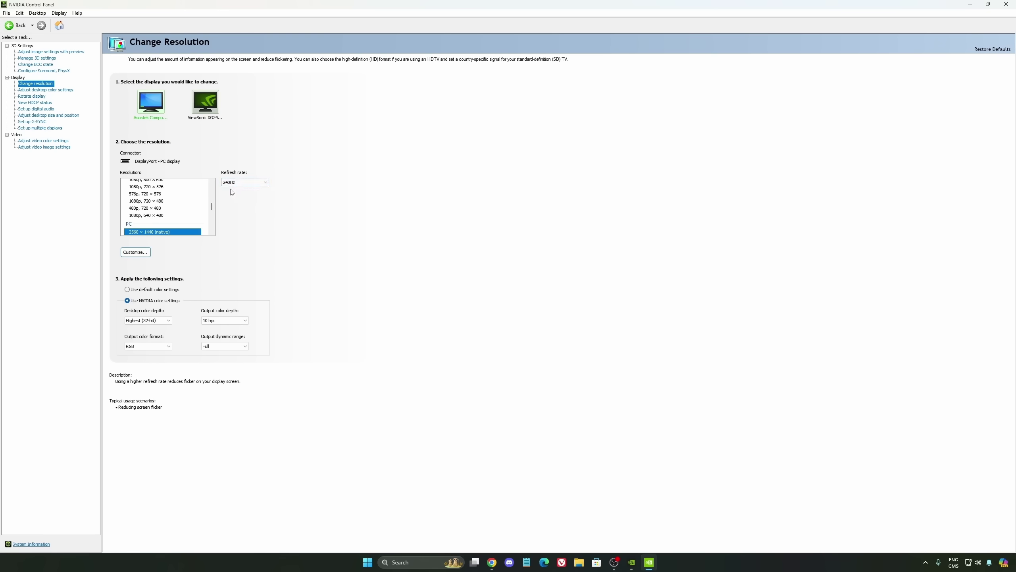
pyautogui.click(261, 183)
pyautogui.click(245, 184)
pyautogui.click(36, 122)
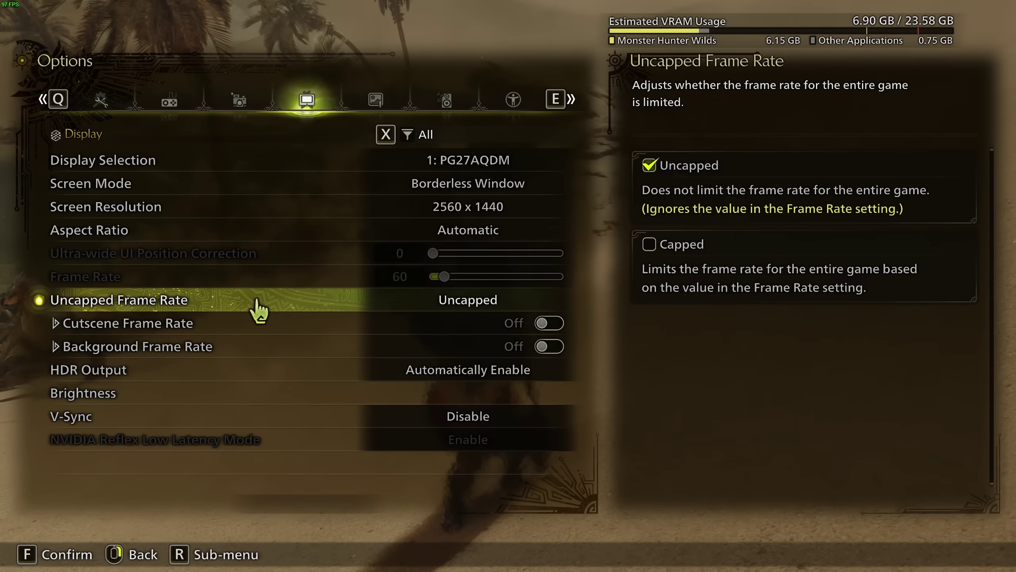
# Step: Switch to Monster Hunter Wilds' graphics options and go to the first page to review the upscaling and quality settings
pyautogui.click(378, 102)
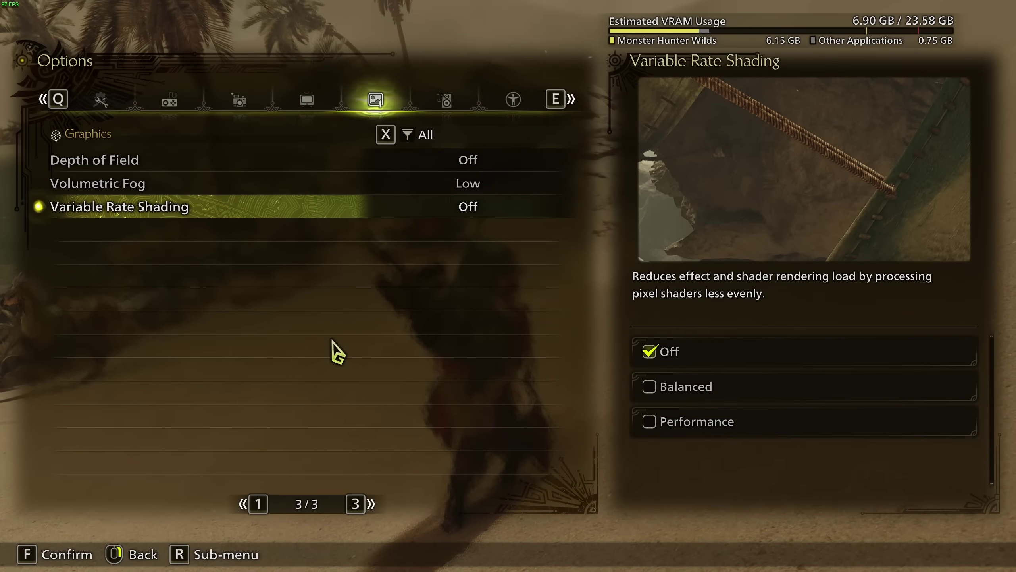
pyautogui.press('1')
pyautogui.press('1')
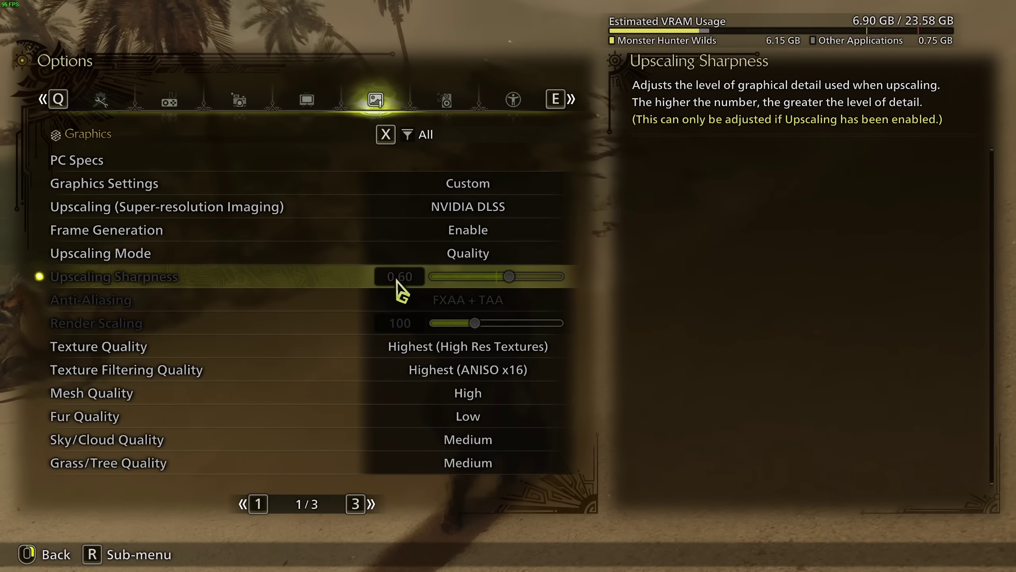